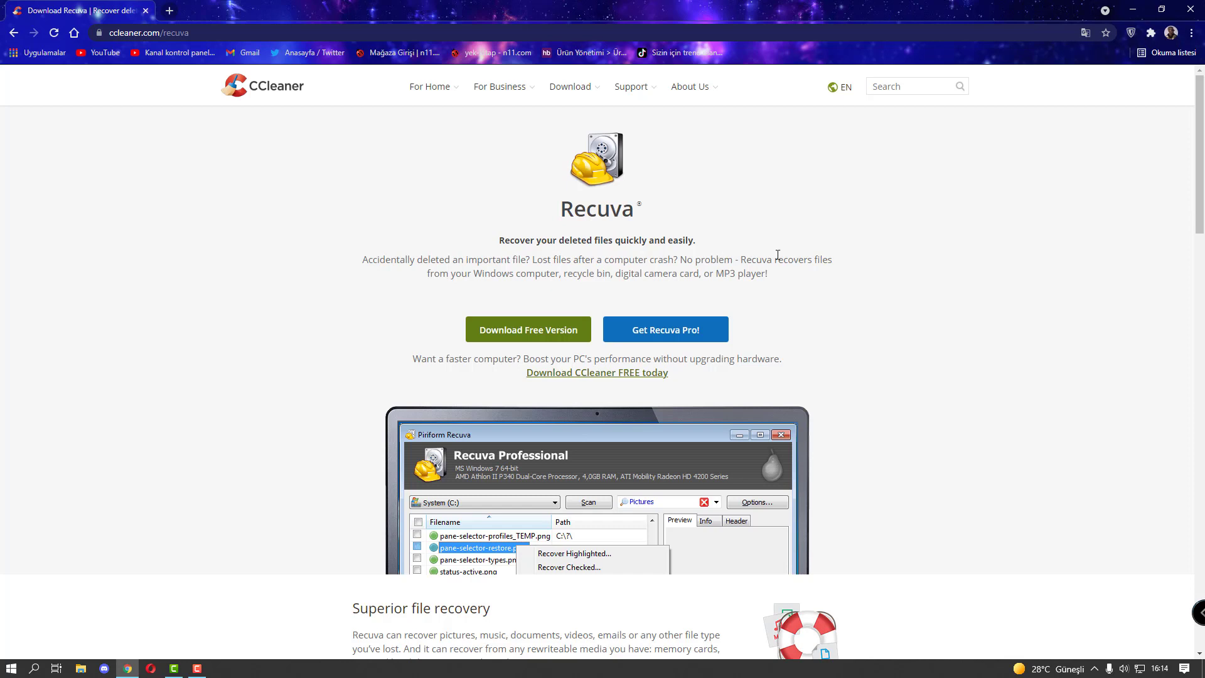
Step: Download the free version of Recuva and install it with the rcsetup153.exe installer
left_click(557, 327)
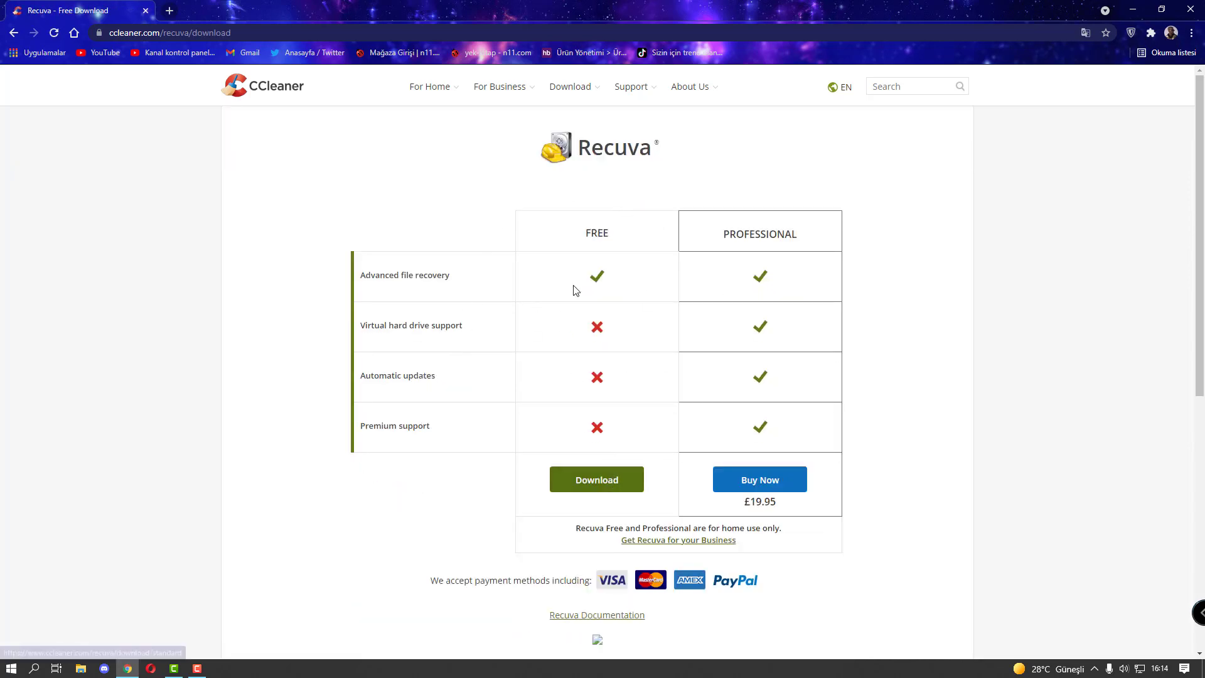
left_click(592, 480)
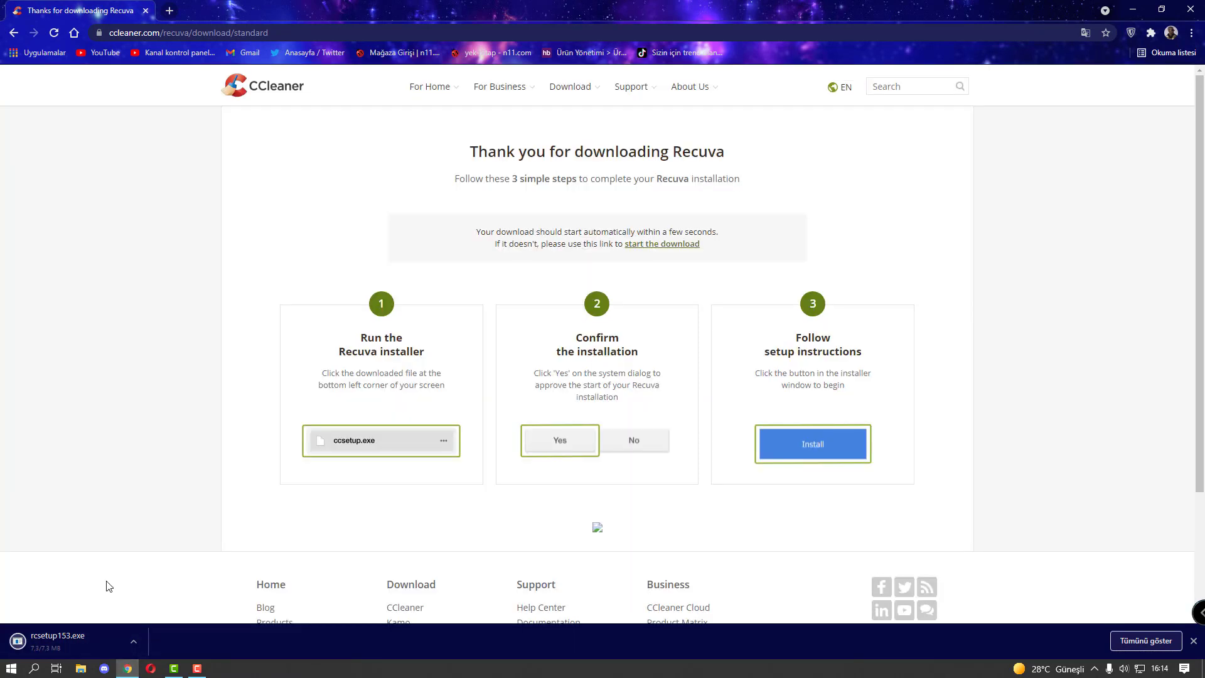
left_click(95, 636)
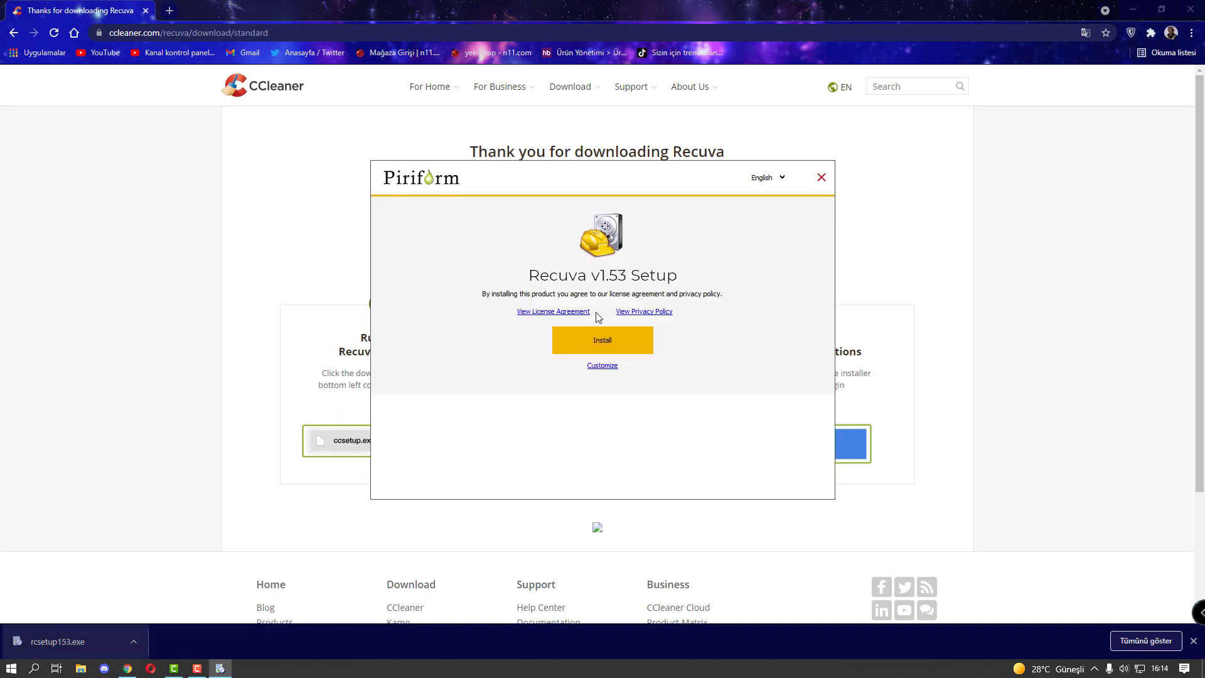
left_click(586, 337)
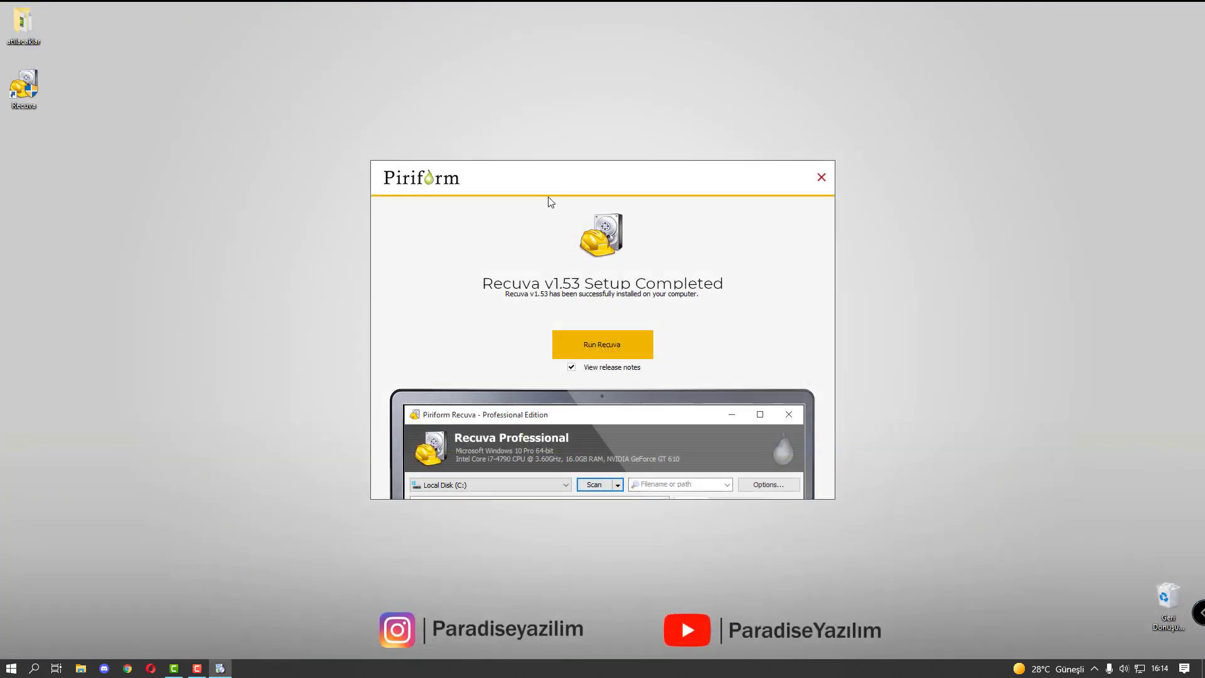
Step: Launch Recuva from the completed setup and close the release notes page in the browser
left_click_drag(565, 173, 557, 90)
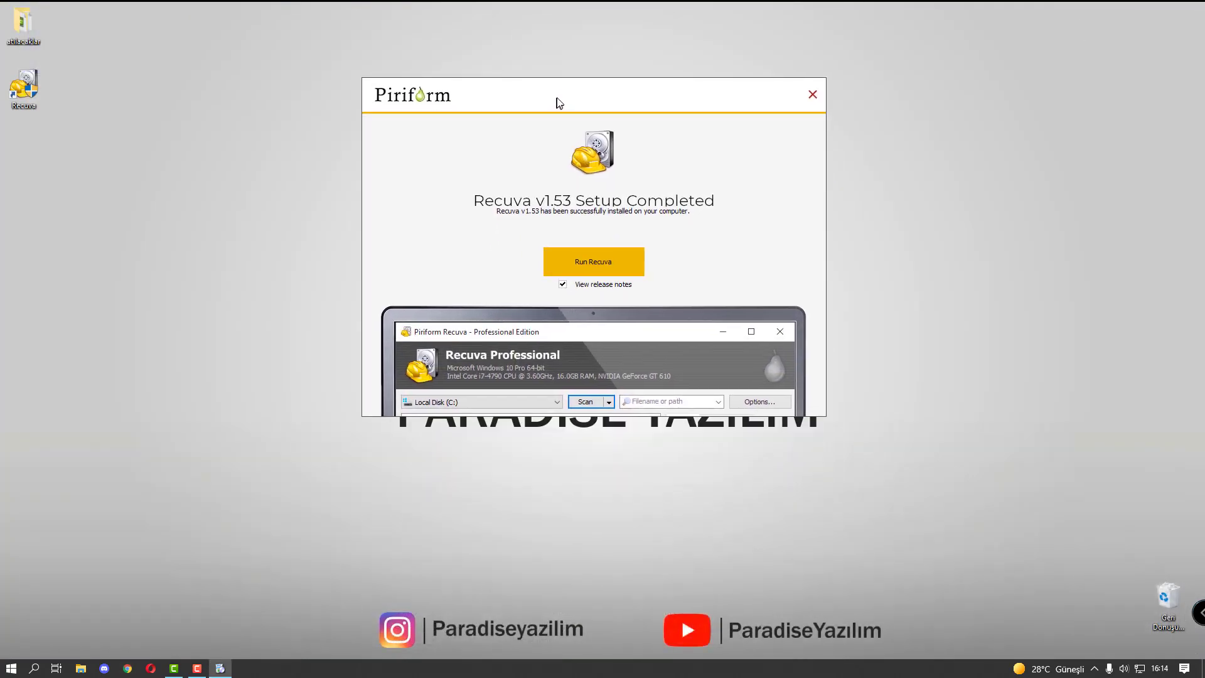
left_click(602, 261)
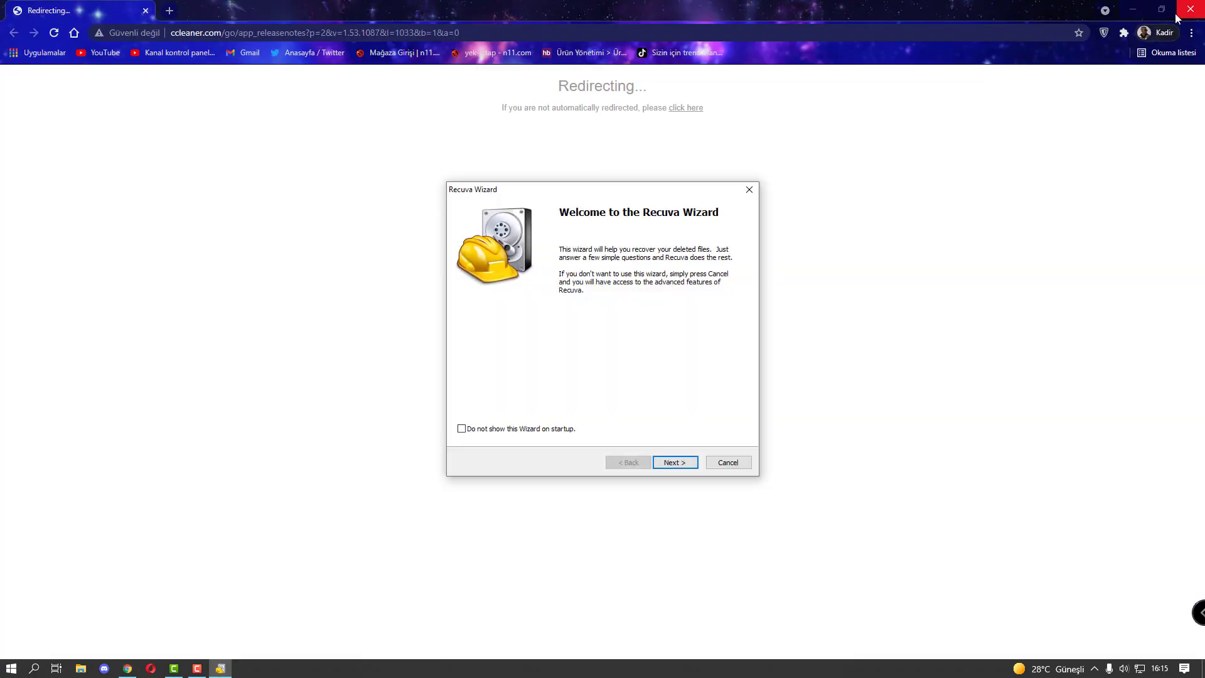
left_click(1178, 14)
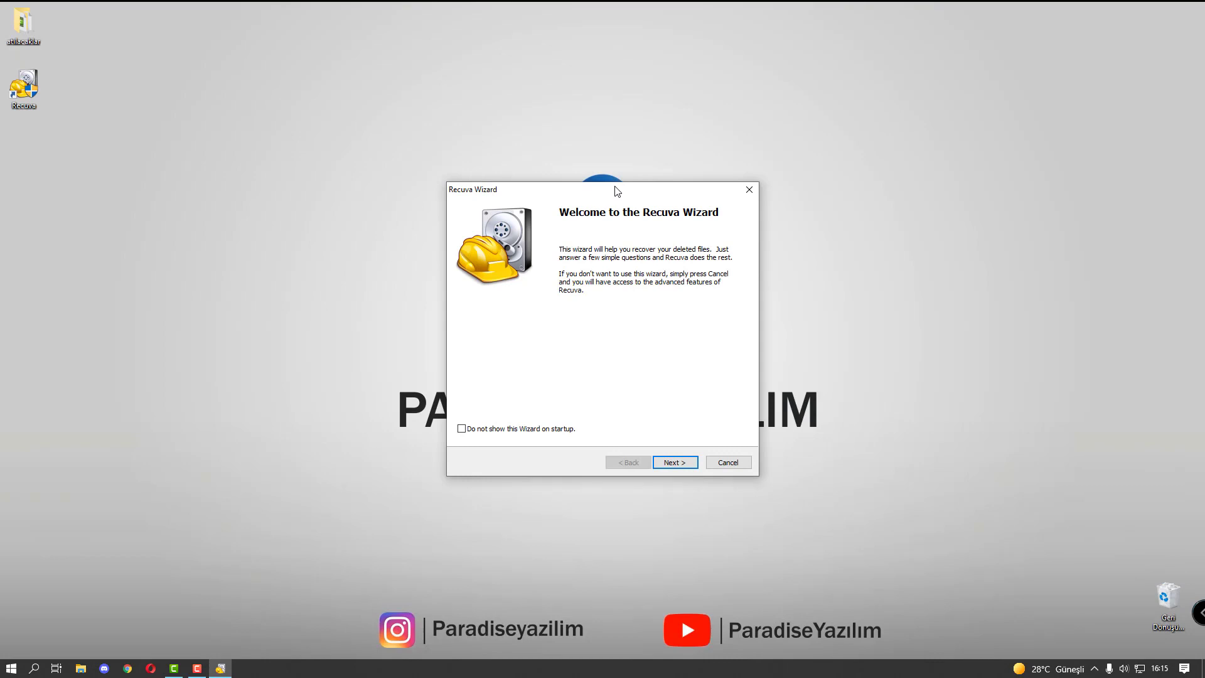
Step: Set the wizard's file type to All Files and proceed to the file location page
left_click(673, 462)
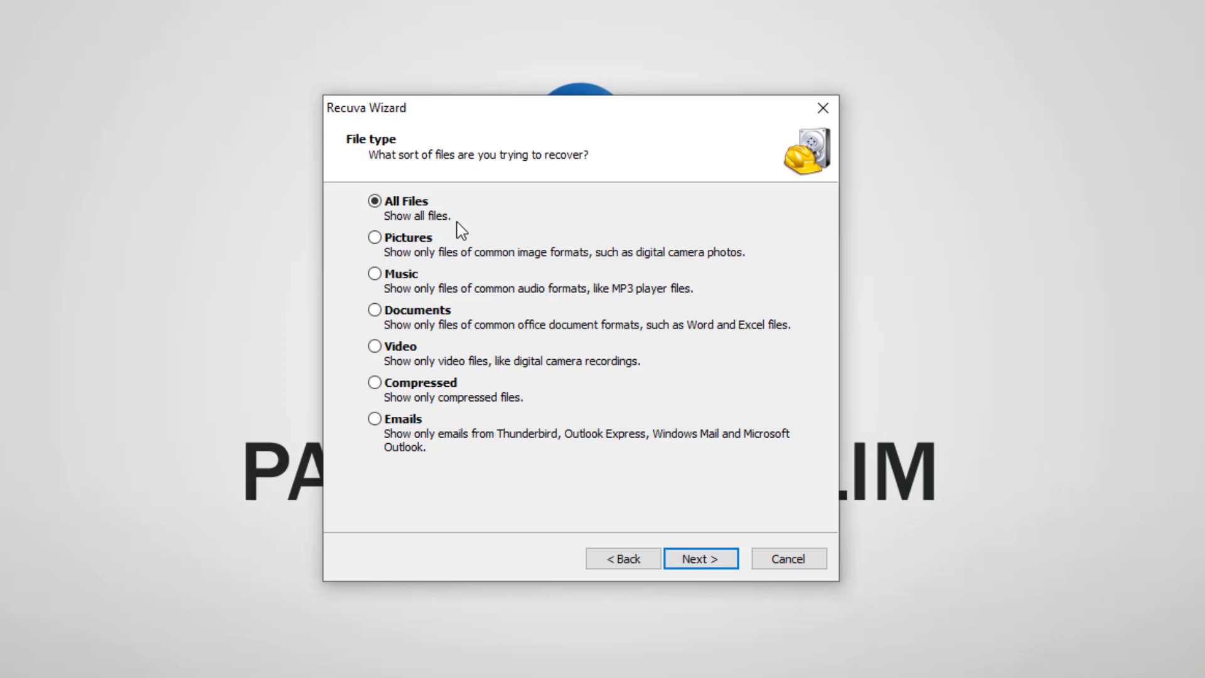
left_click(405, 238)
left_click(394, 281)
left_click(377, 311)
left_click(376, 346)
left_click(376, 201)
left_click(703, 562)
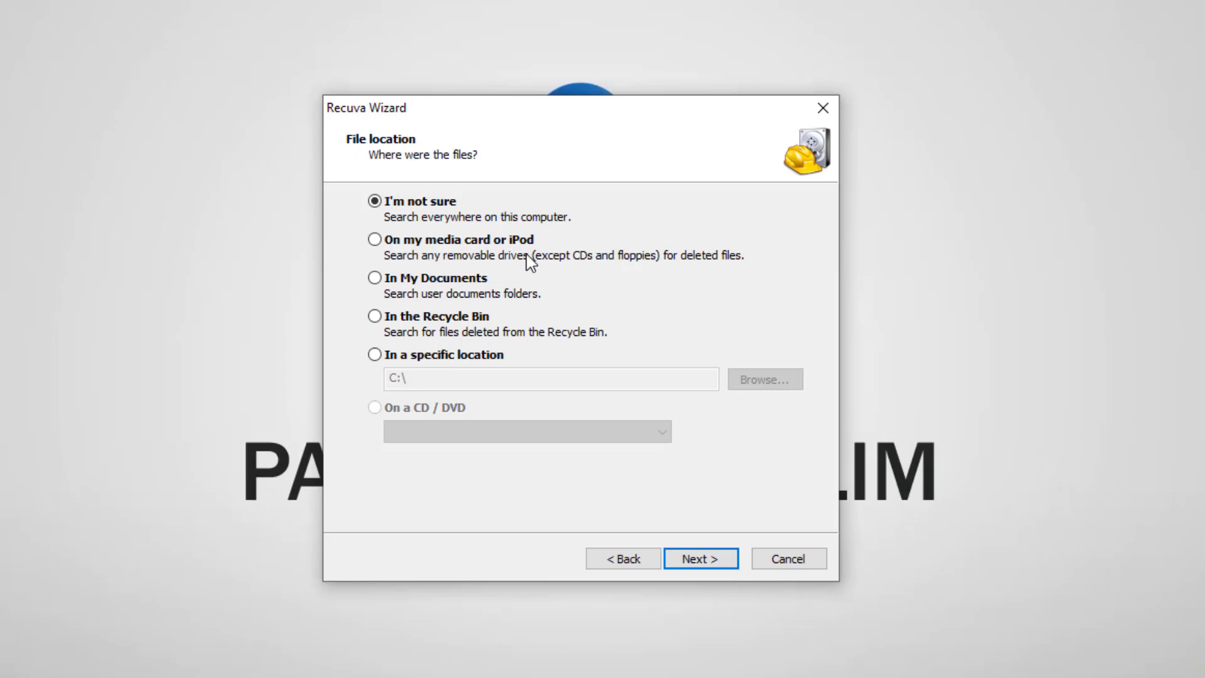
Step: Set the search to a specific location and choose the Desktop (Masaüstü) folder
left_click(511, 295)
left_click(393, 321)
left_click(379, 360)
left_click(753, 379)
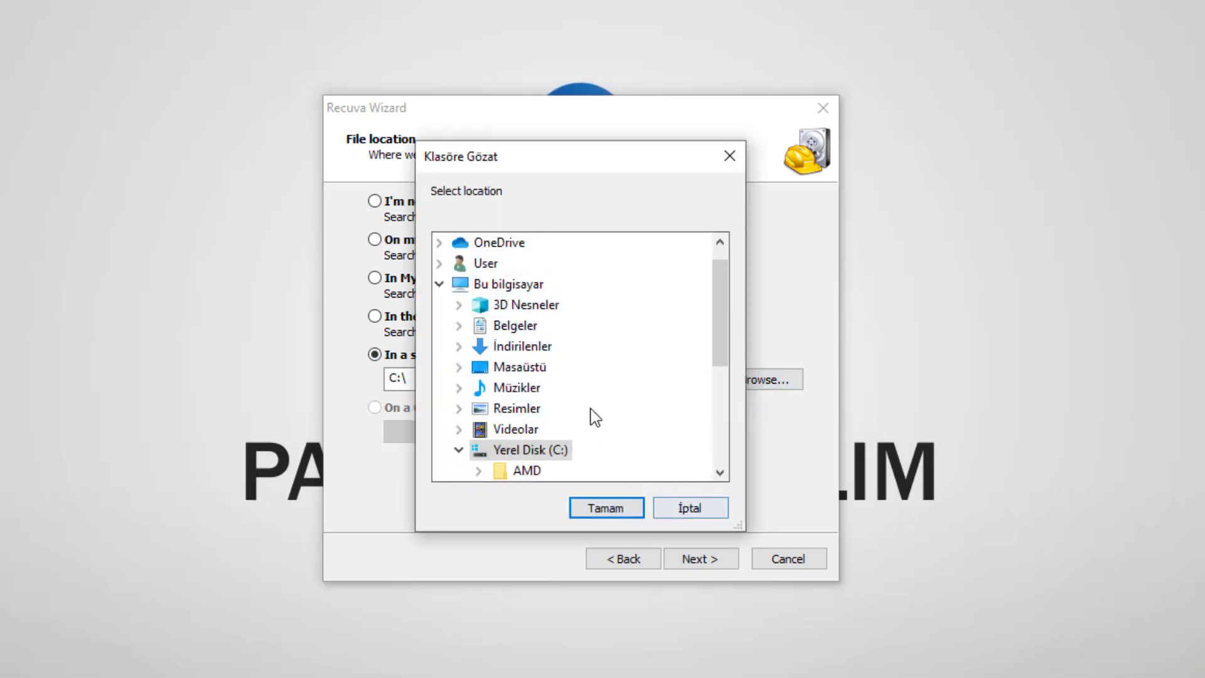
scroll(590, 408, "down", 1)
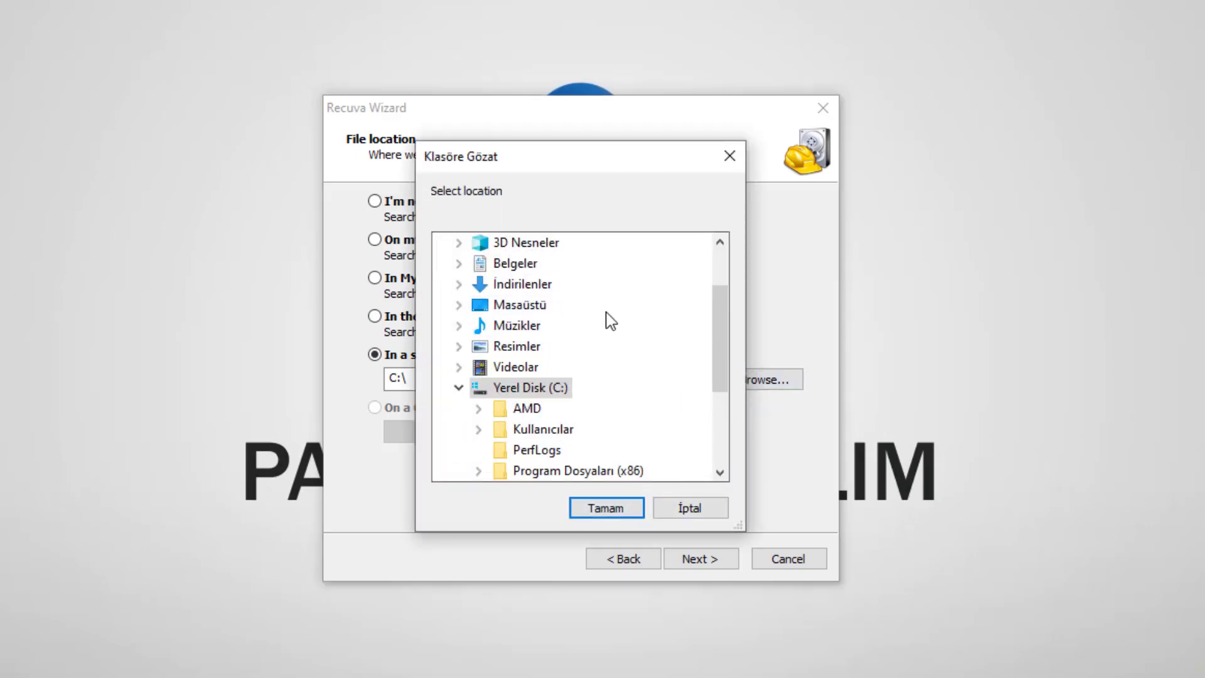
left_click(519, 306)
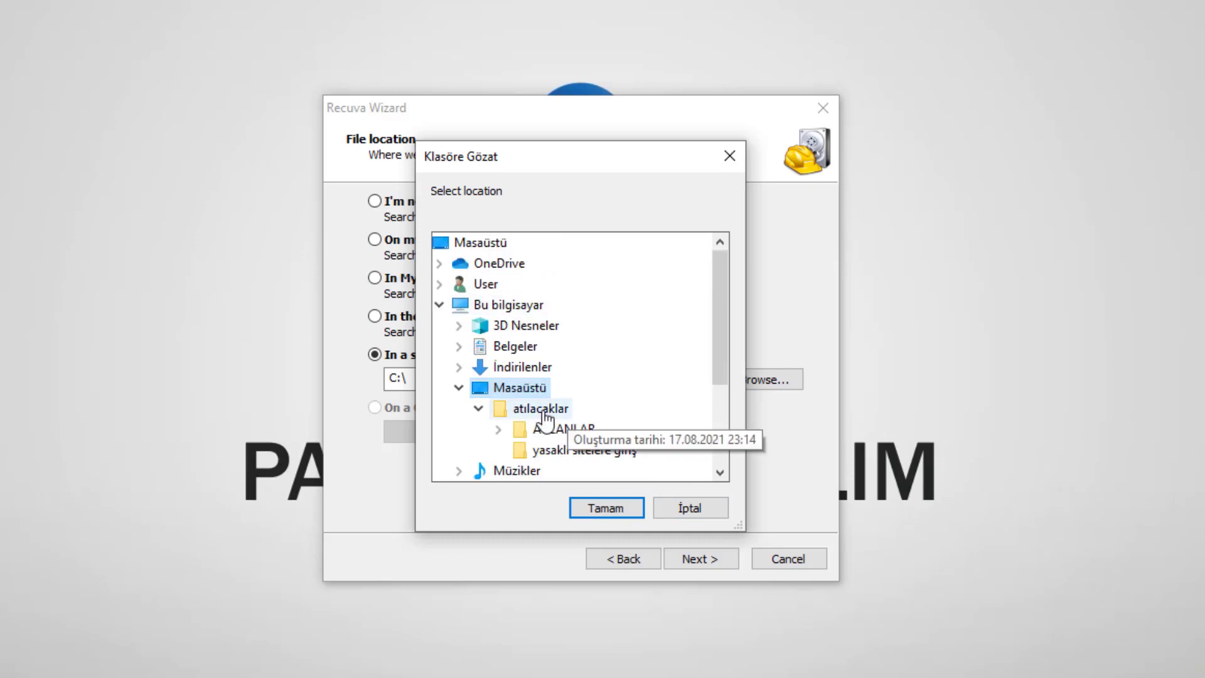
left_click(476, 408)
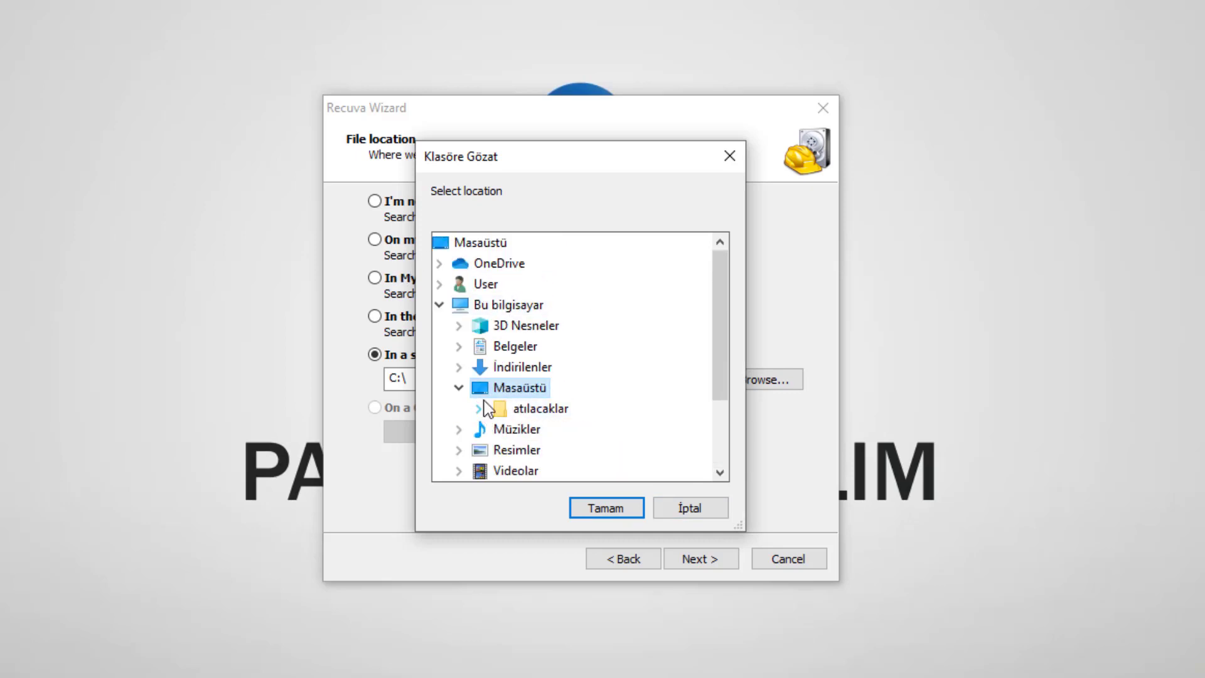
left_click(598, 510)
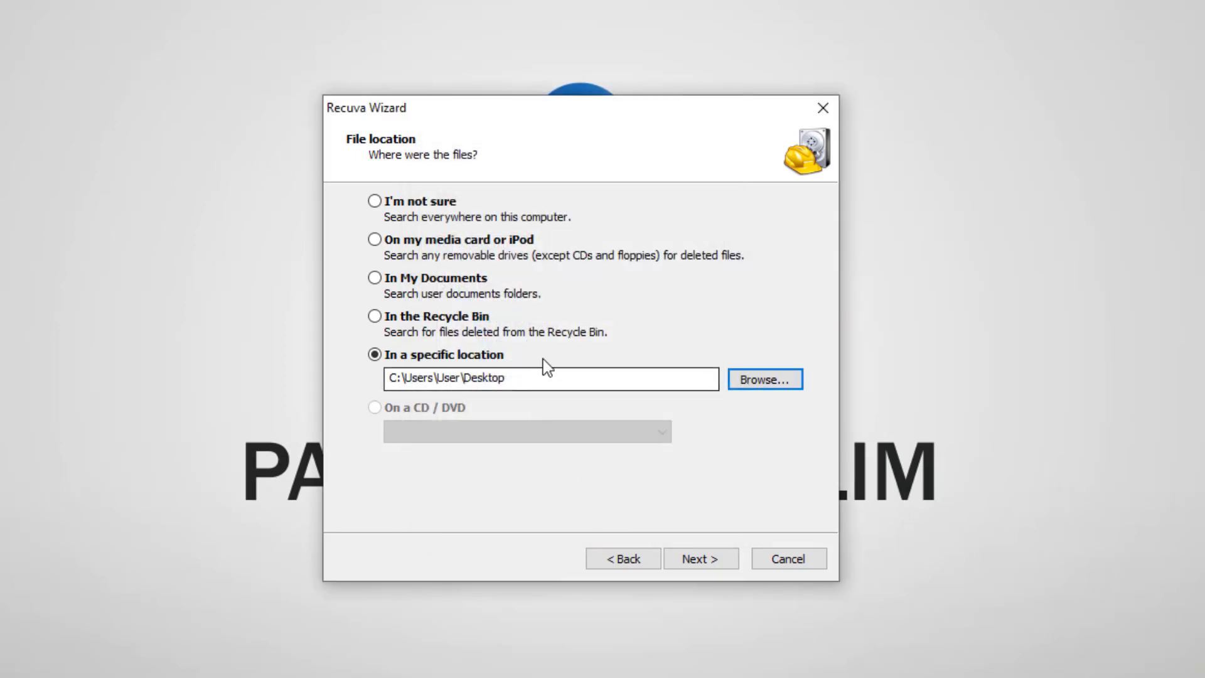
Step: Set the file location to "I'm not sure" and start the search without Deep Scan
left_click(376, 201)
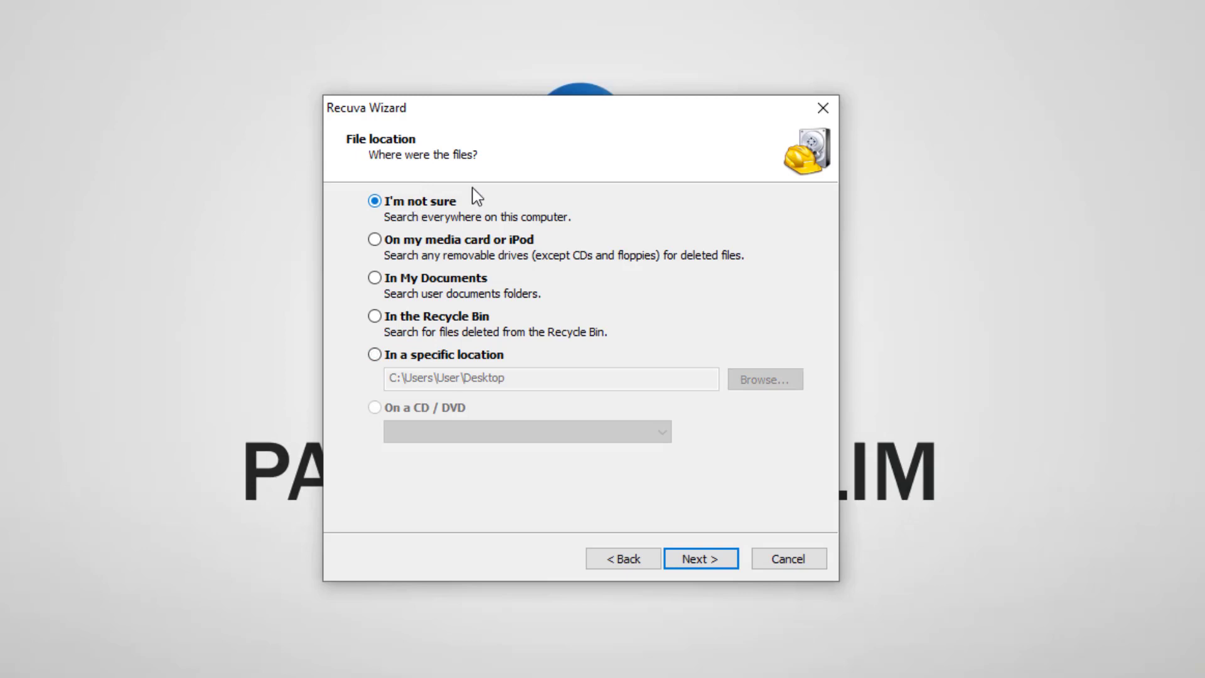
left_click(693, 558)
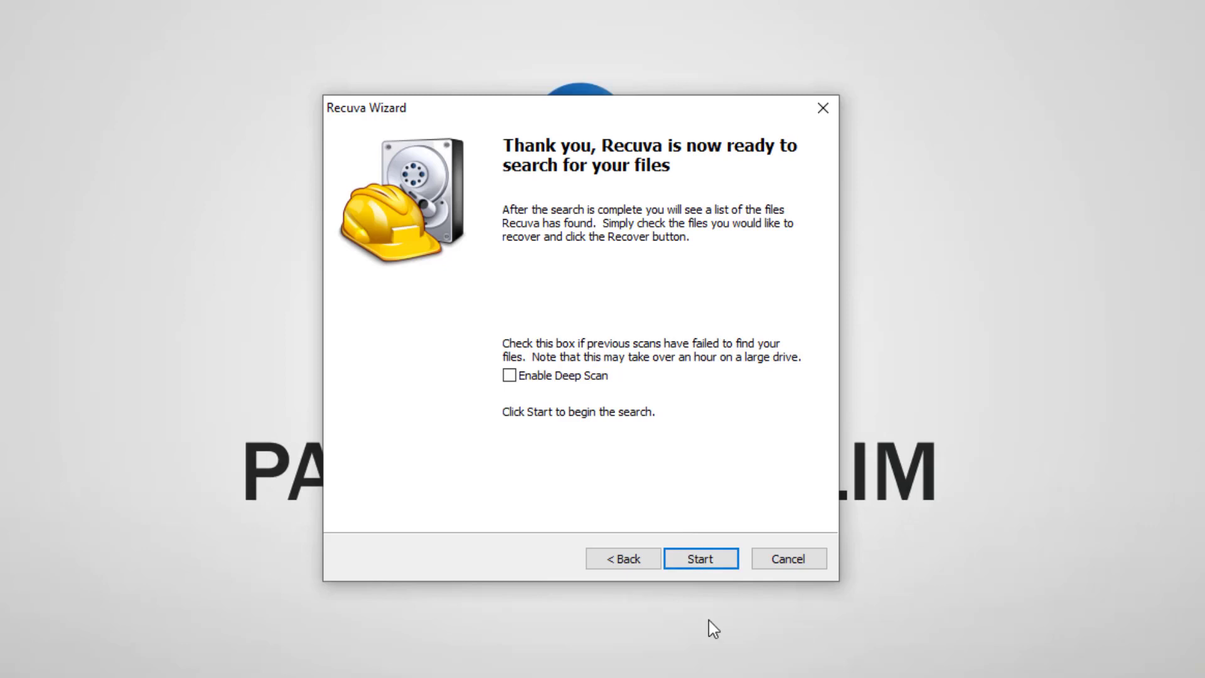
left_click(698, 558)
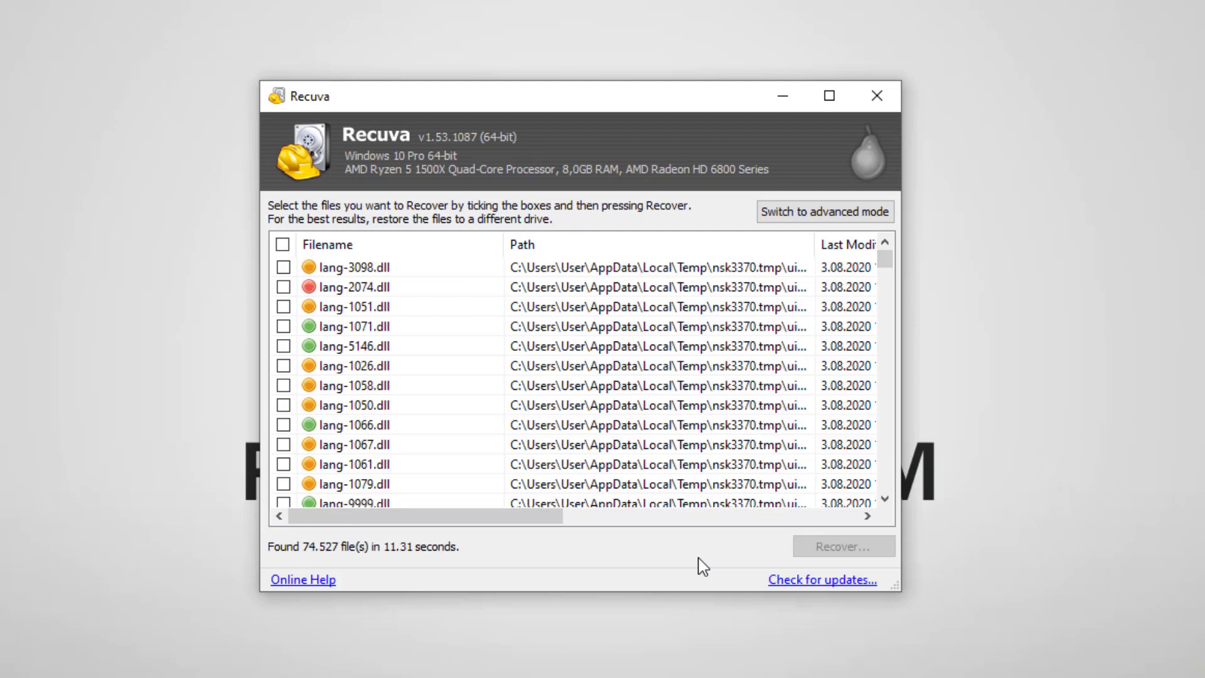
Step: Look through the whole list of found files, checking their names, paths and condition markers, and return to its beginning
scroll(539, 380, "down", 2)
scroll(539, 384, "up", 2)
scroll(420, 332, "down", 6)
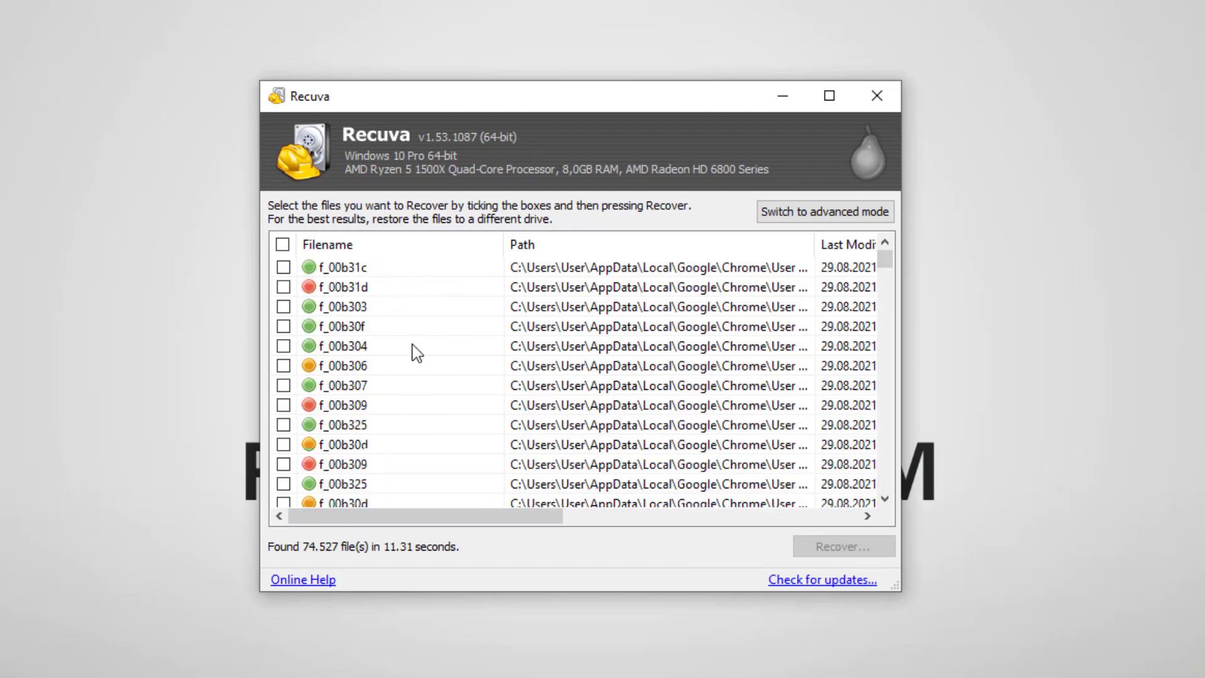
scroll(407, 342, "down", 10)
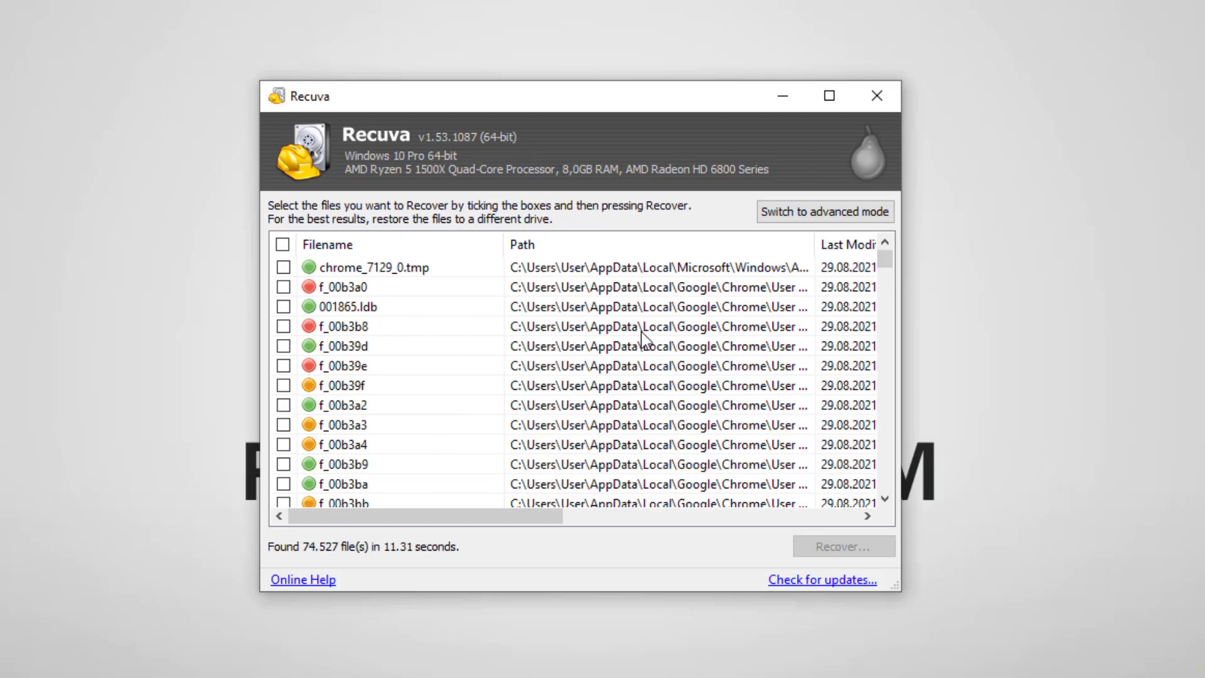
scroll(634, 408, "down", 1)
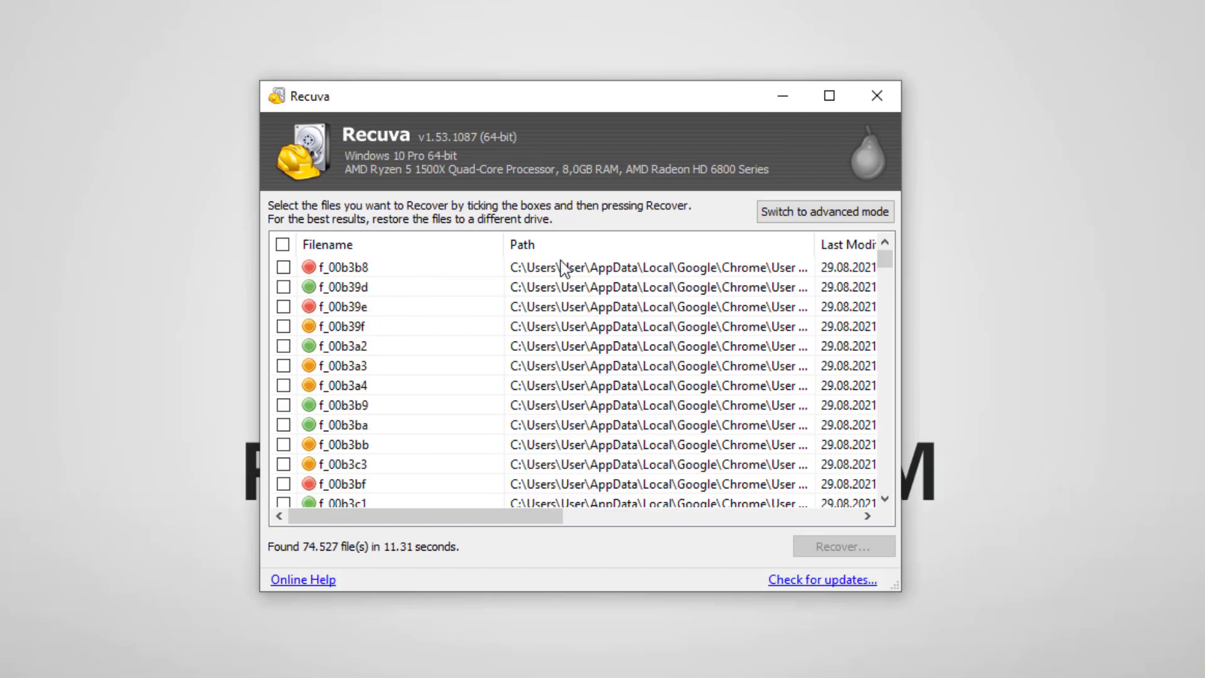
left_click(788, 276)
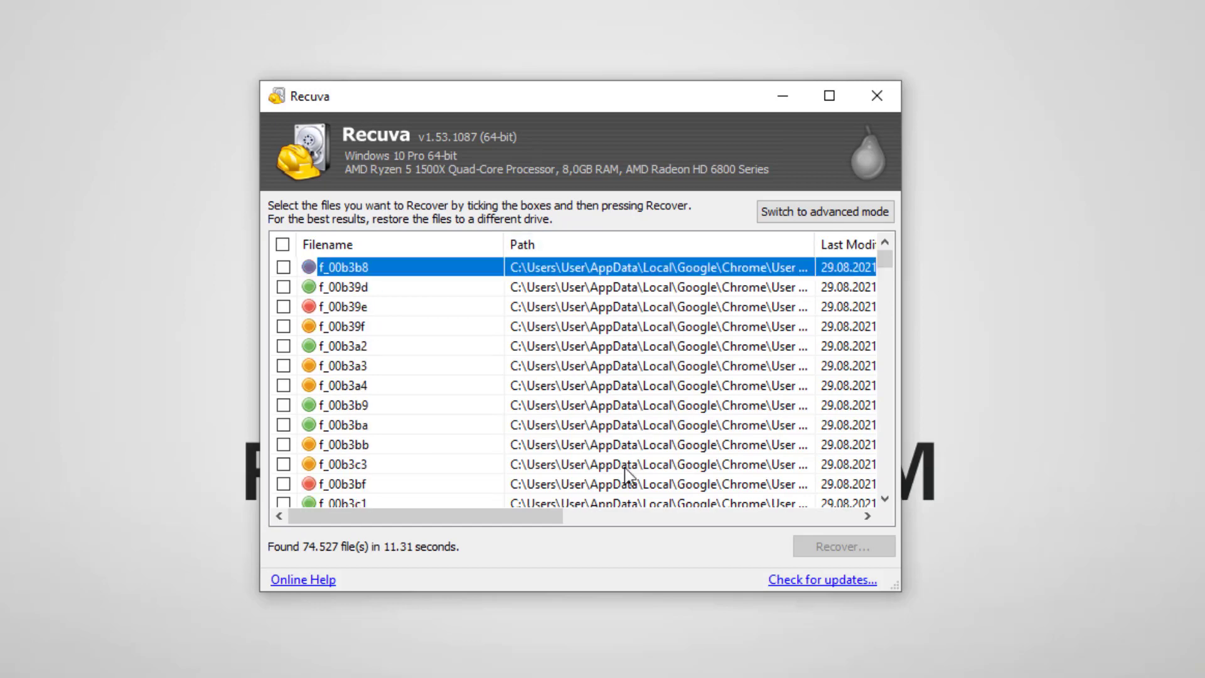
left_click_drag(594, 515, 849, 496)
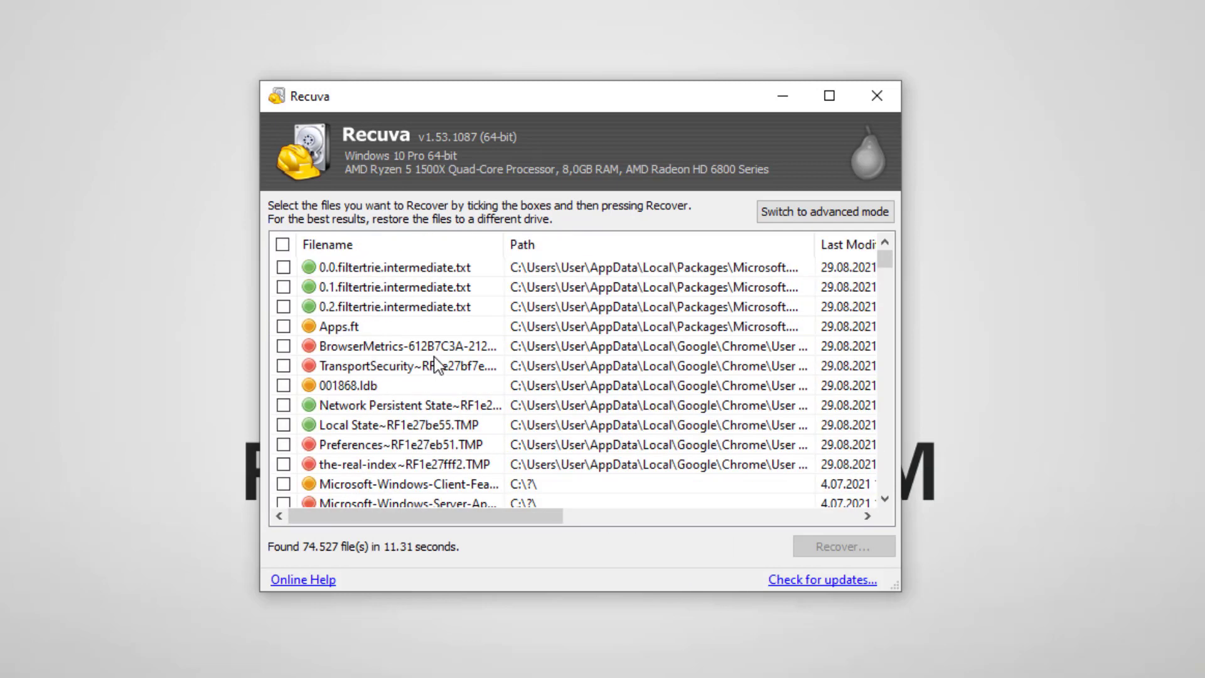
scroll(468, 384, "down", 12)
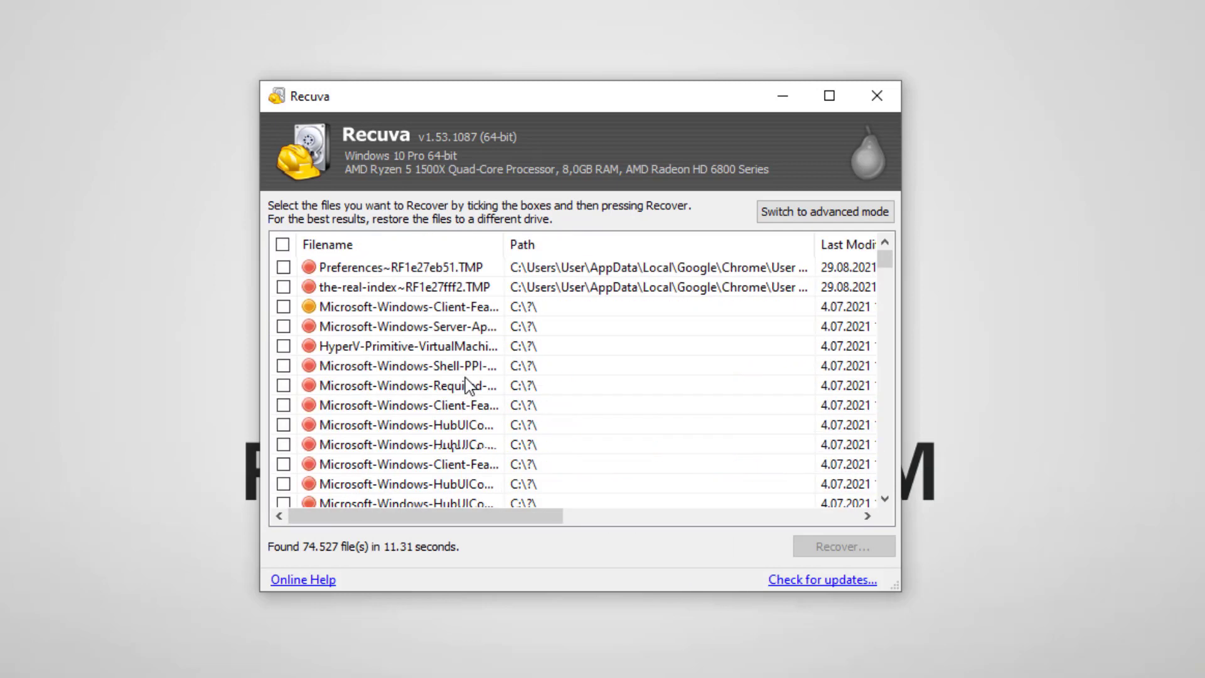
scroll(467, 384, "down", 10)
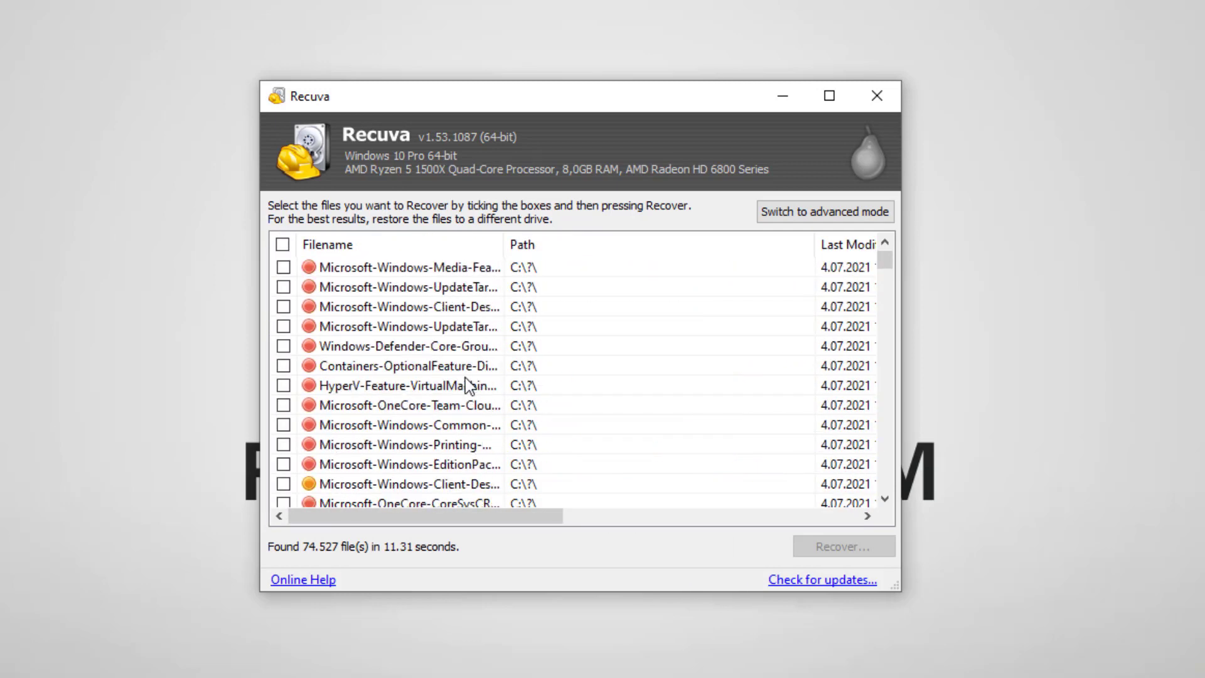
left_click_drag(885, 258, 899, 502)
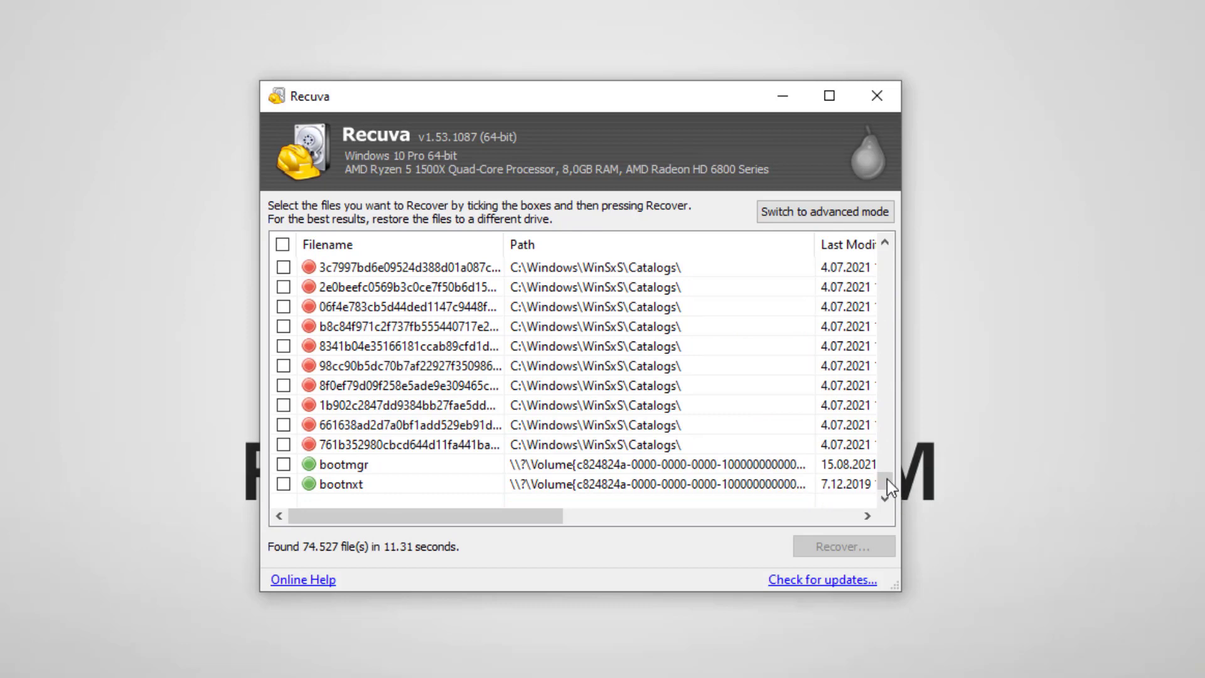
key("Home")
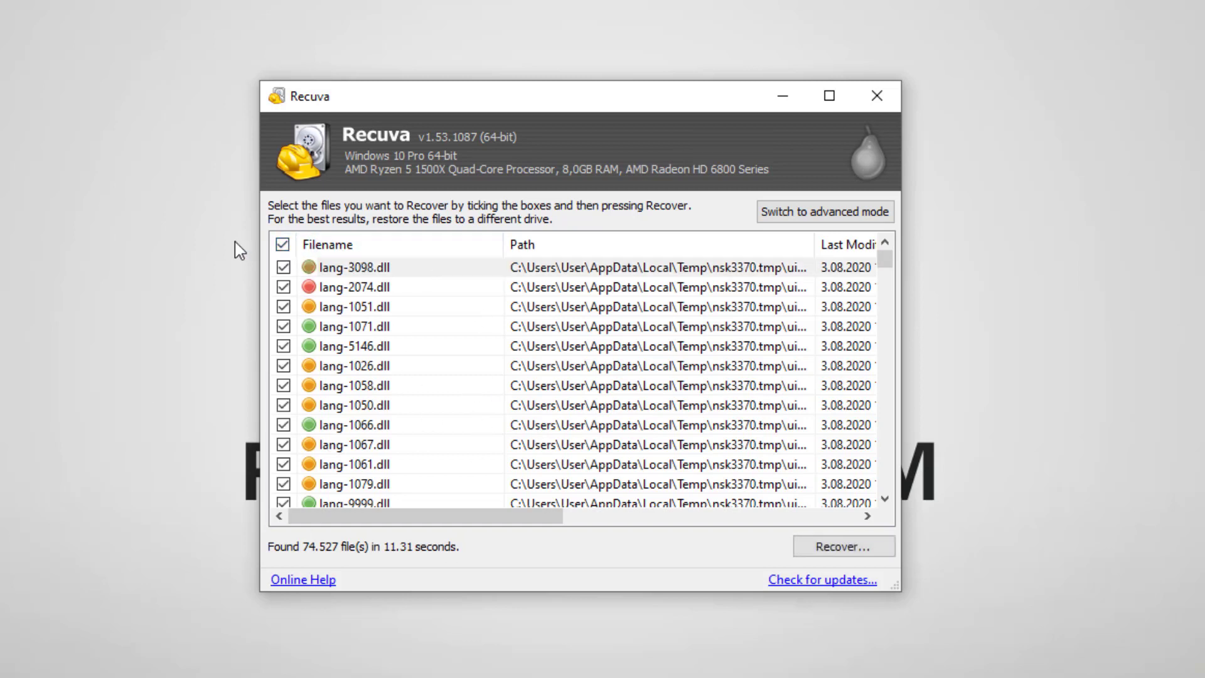
Step: Clear the selection of all files and mark only lang-1071.dll, lang-1051.dll, lang-2074.dll and lang-3098.dll for recovery
left_click(282, 244)
left_click(283, 326)
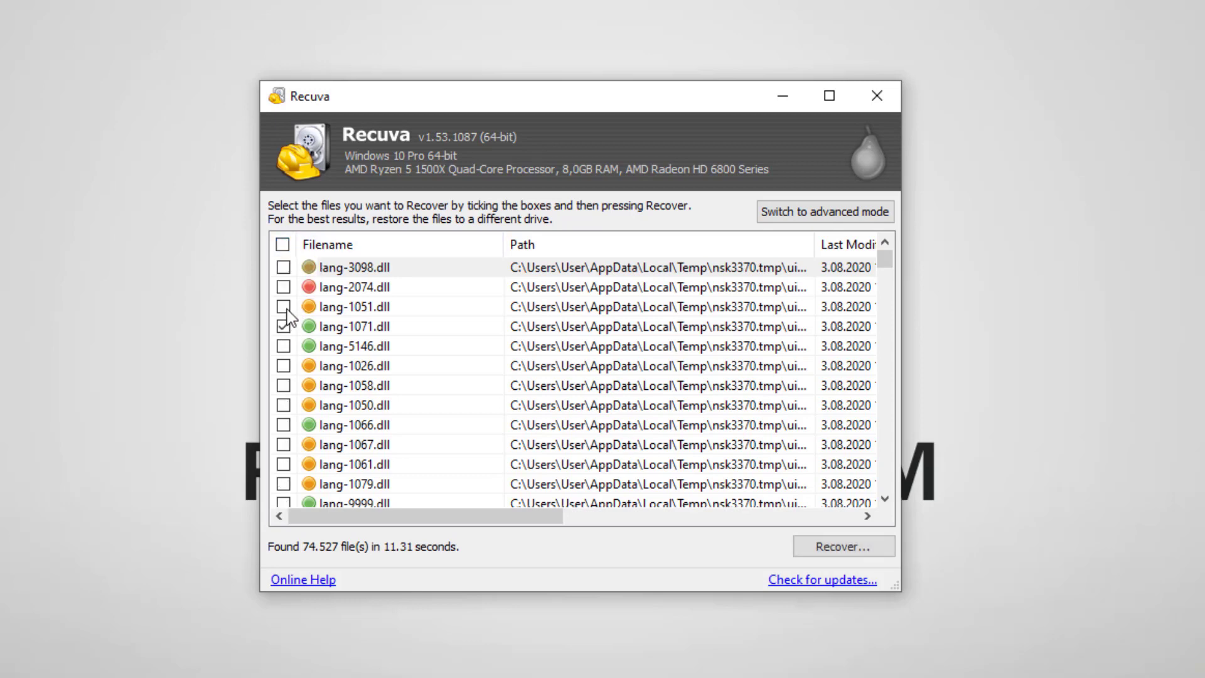
left_click(283, 306)
left_click(283, 287)
left_click(283, 266)
Step: Recover the marked files to the Desktop (Masaüstü) and dismiss the completion summary
left_click(823, 550)
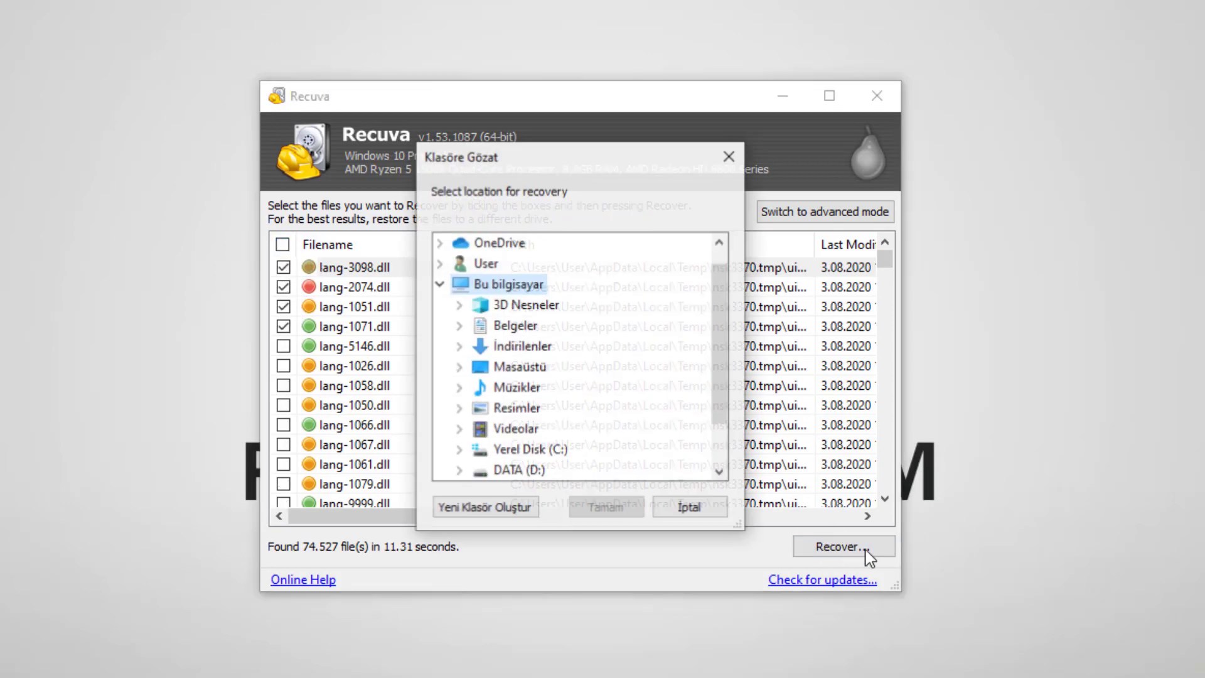
left_click(500, 387)
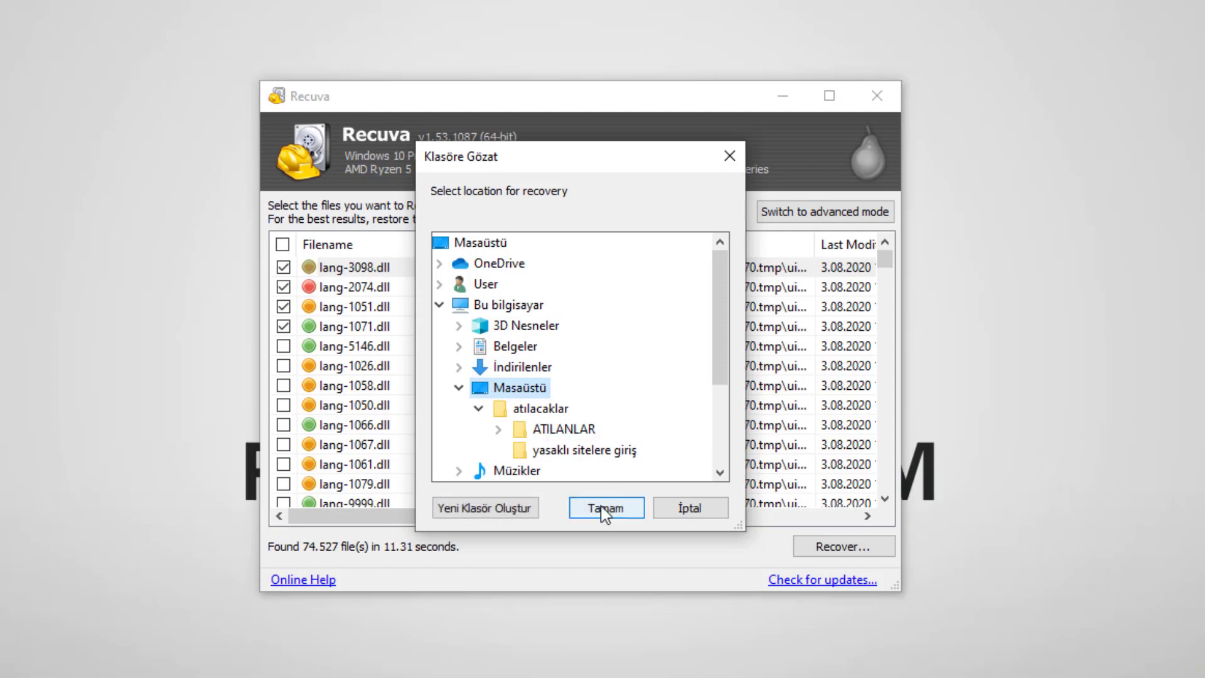
left_click(609, 509)
left_click(633, 393)
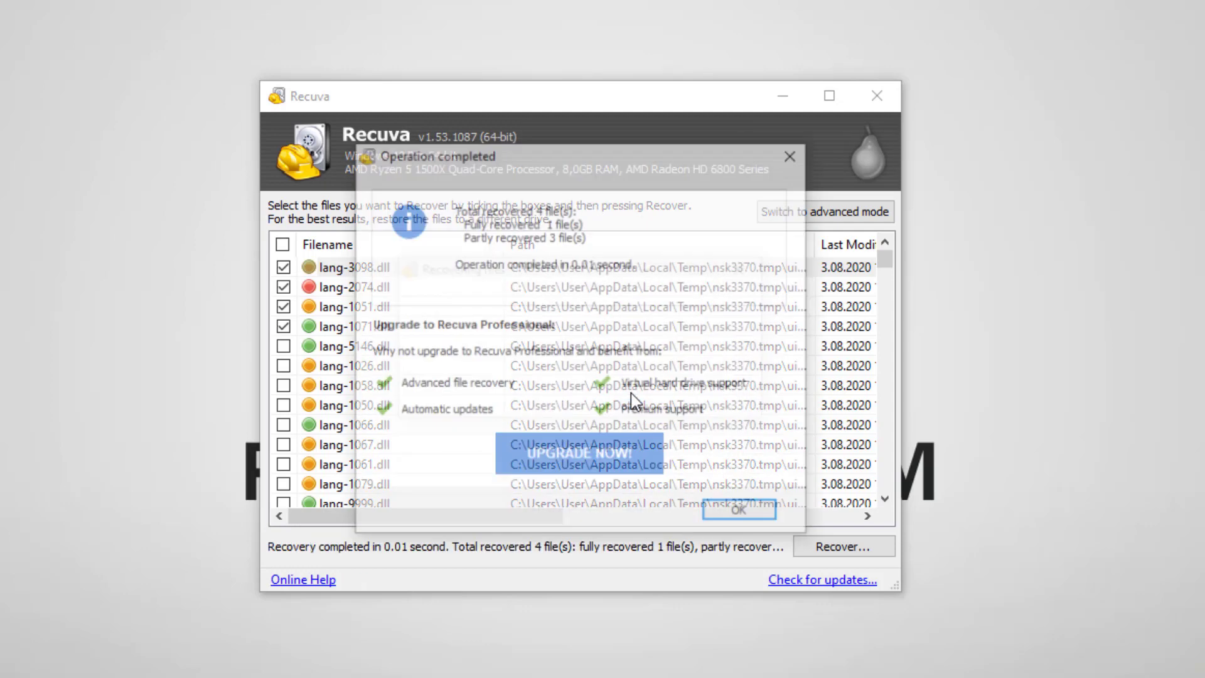
left_click(749, 511)
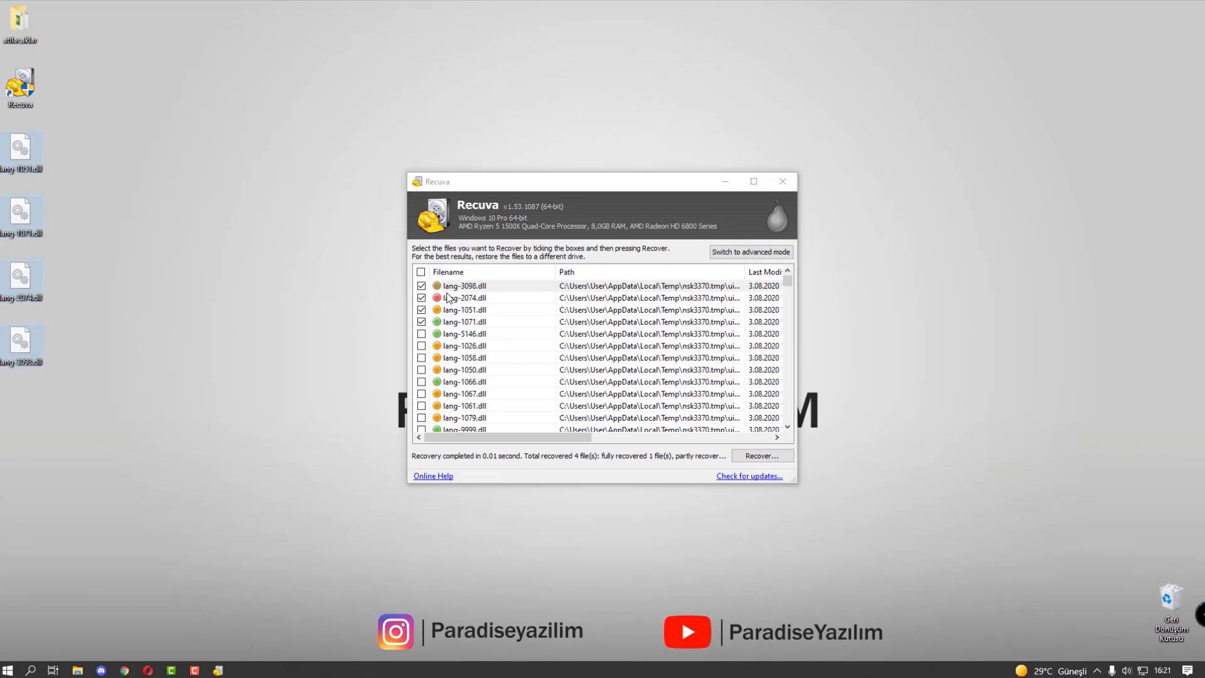
Step: Permanently delete the four recovered lang .dll files from the desktop
key("shift+Delete")
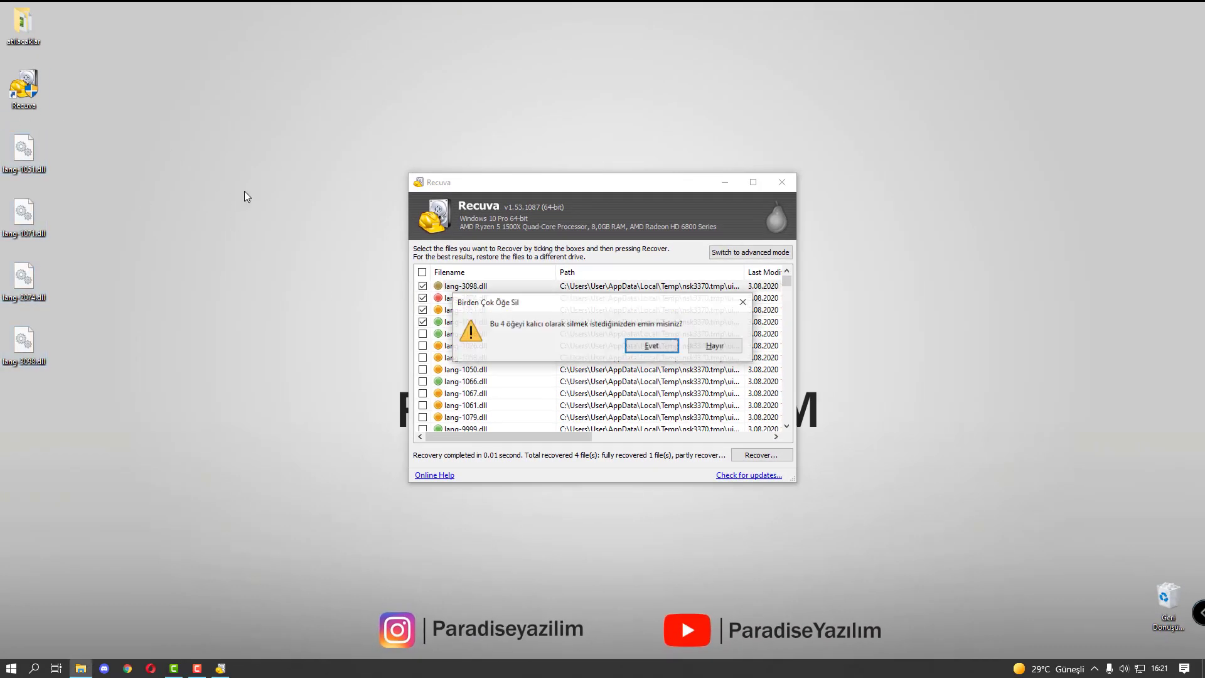
key("Return")
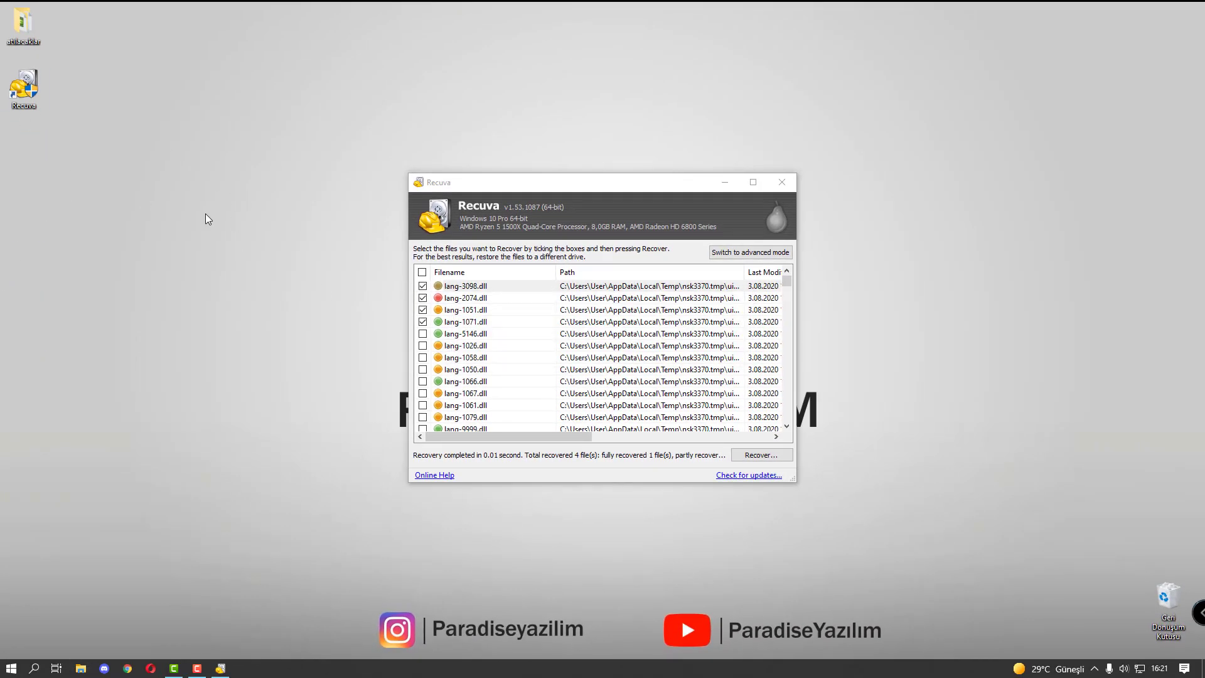